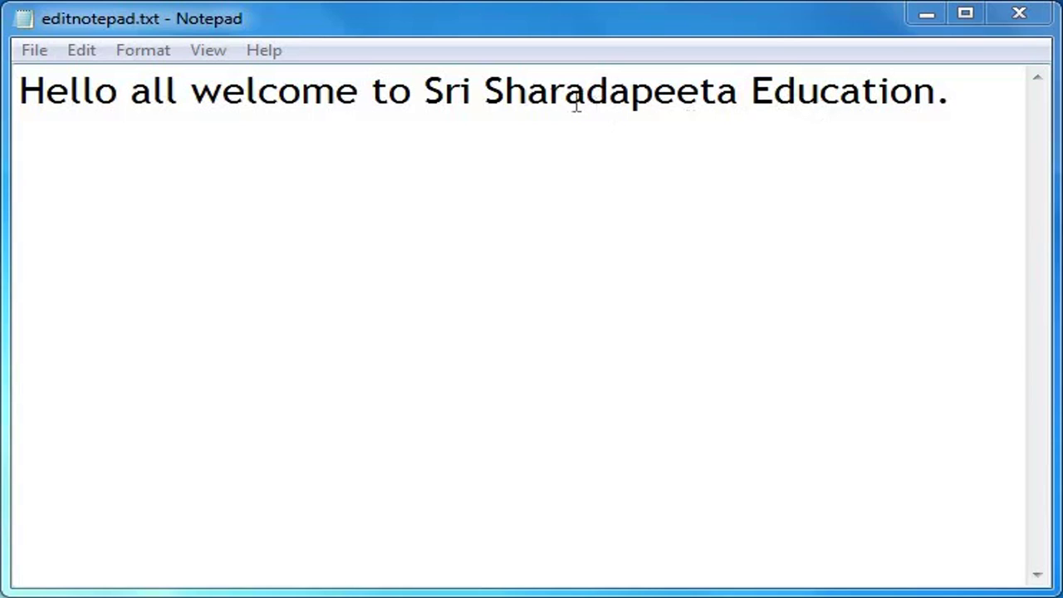
# Step: Highlight 'Sharadapeeta Education' in the welcome sentence, stopping before the final full stop
pyautogui.click(485, 91)
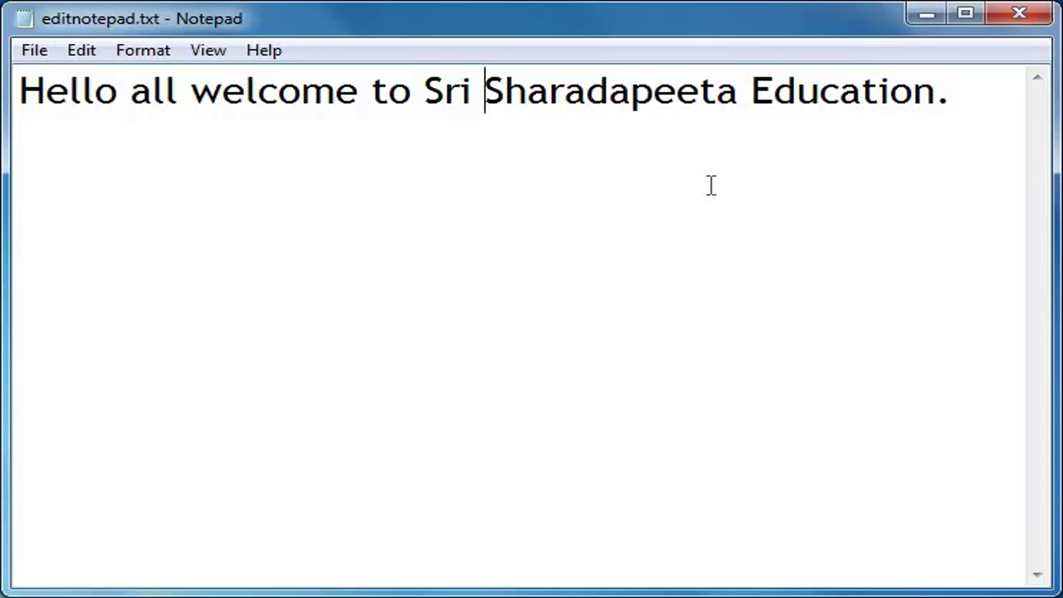
pyautogui.hotkey('shift', 'Right')
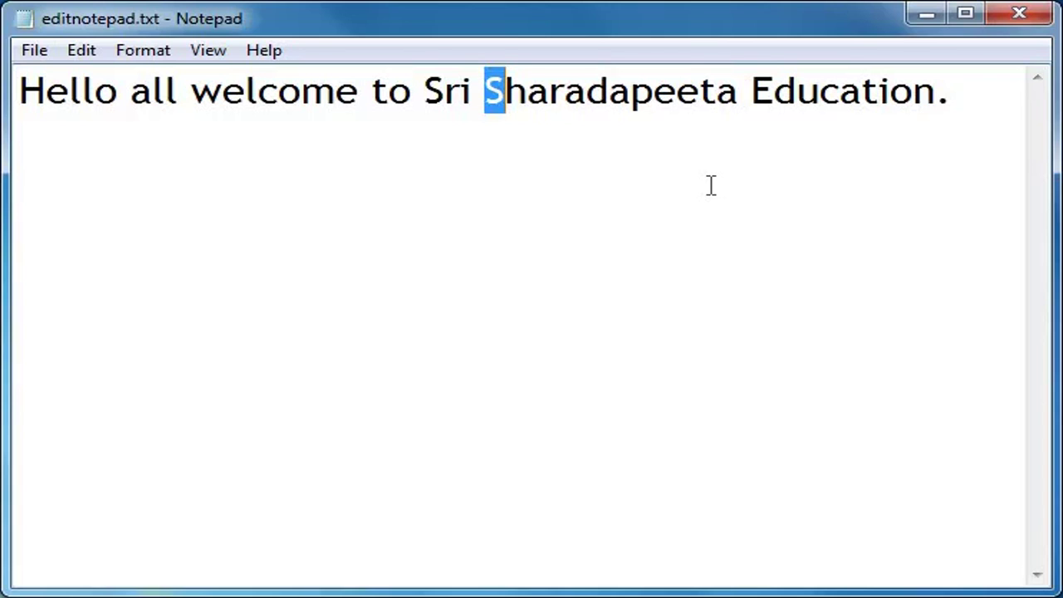
pyautogui.hotkey('shift', 'Right')
pyautogui.hotkey('shift', 'Right')
pyautogui.hotkey('shift', 'Right')
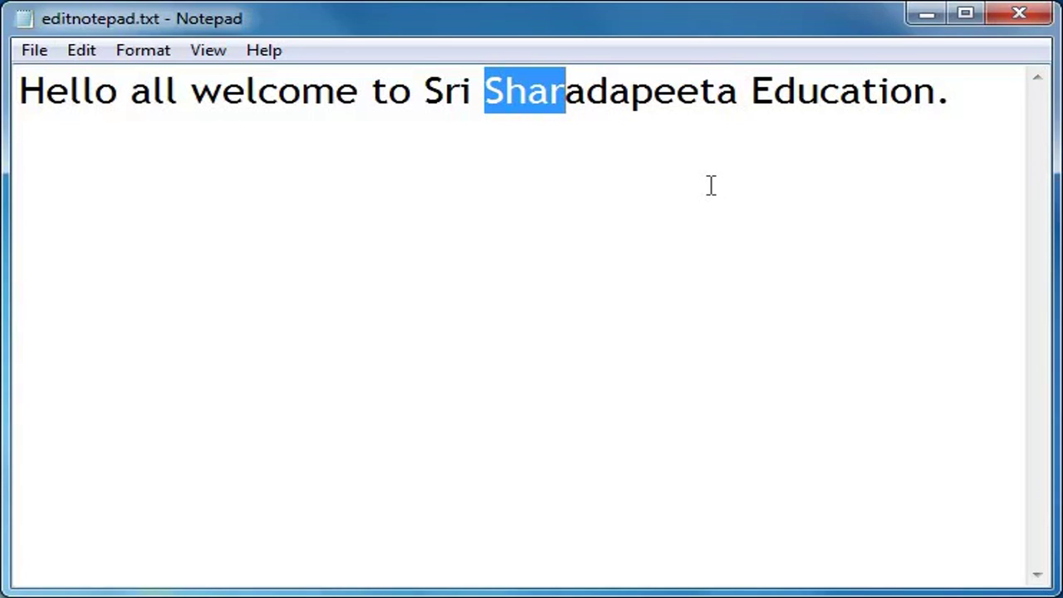
pyautogui.hotkey('shift', 'Right')
pyautogui.hotkey('shift', 'Right')
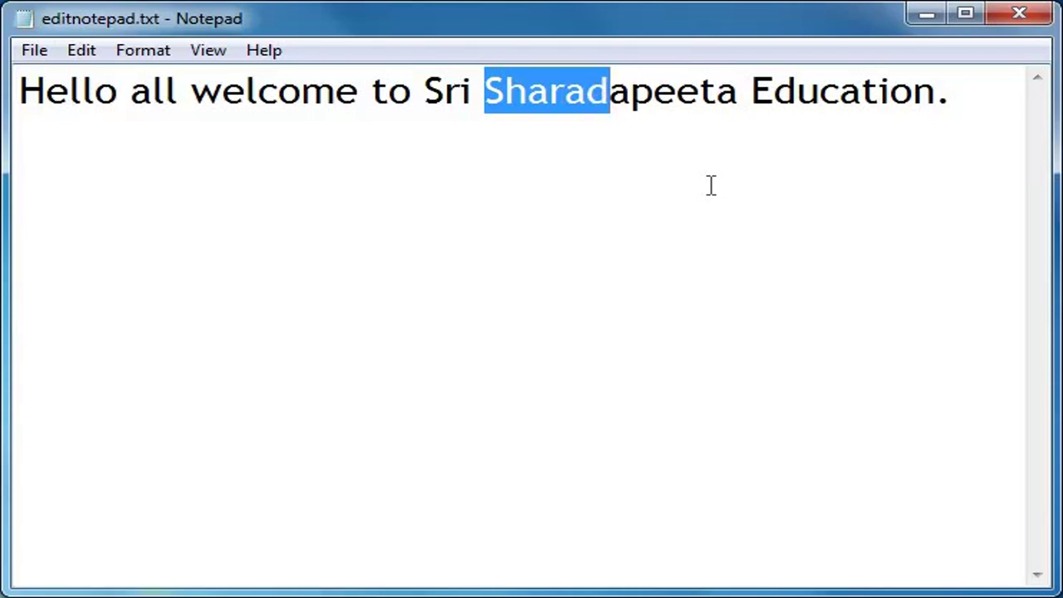
pyautogui.hotkey('shift', 'Right')
pyautogui.hotkey('shift', 'Right')
pyautogui.hotkey('shift', 'Right')
pyautogui.hotkey('shift', 'Right')
pyautogui.hotkey('shift', 'Right')
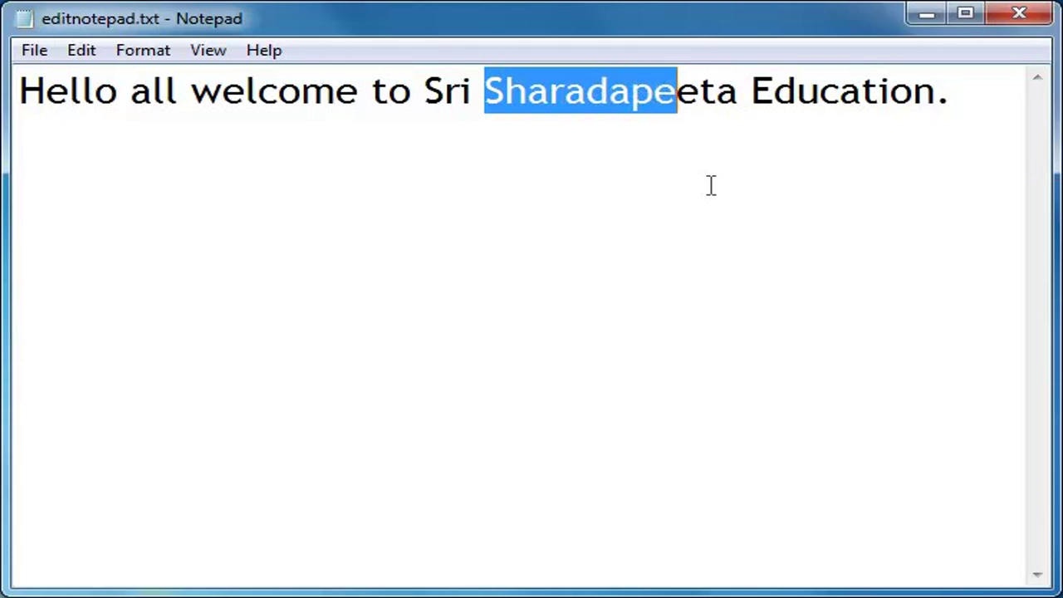
pyautogui.hotkey('shift', 'Right')
pyautogui.hotkey('shift', 'Right')
pyautogui.hotkey('shift', 'Right')
pyautogui.hotkey('shift', 'Right')
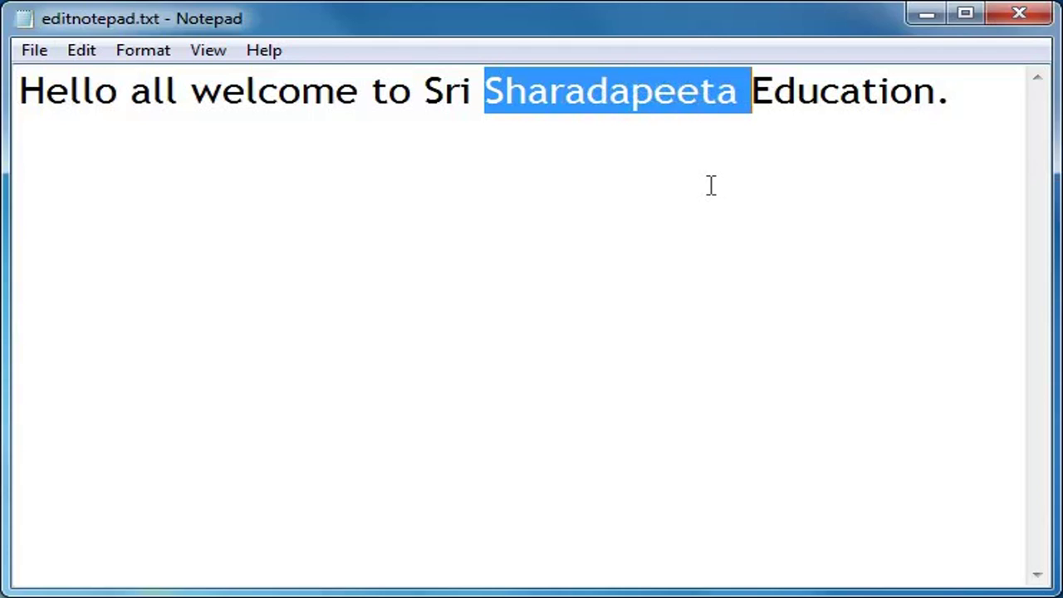
pyautogui.hotkey('shift', 'Right')
pyautogui.hotkey('shift', 'Right')
pyautogui.hotkey('shift', 'Right')
pyautogui.hotkey('shift', 'Right')
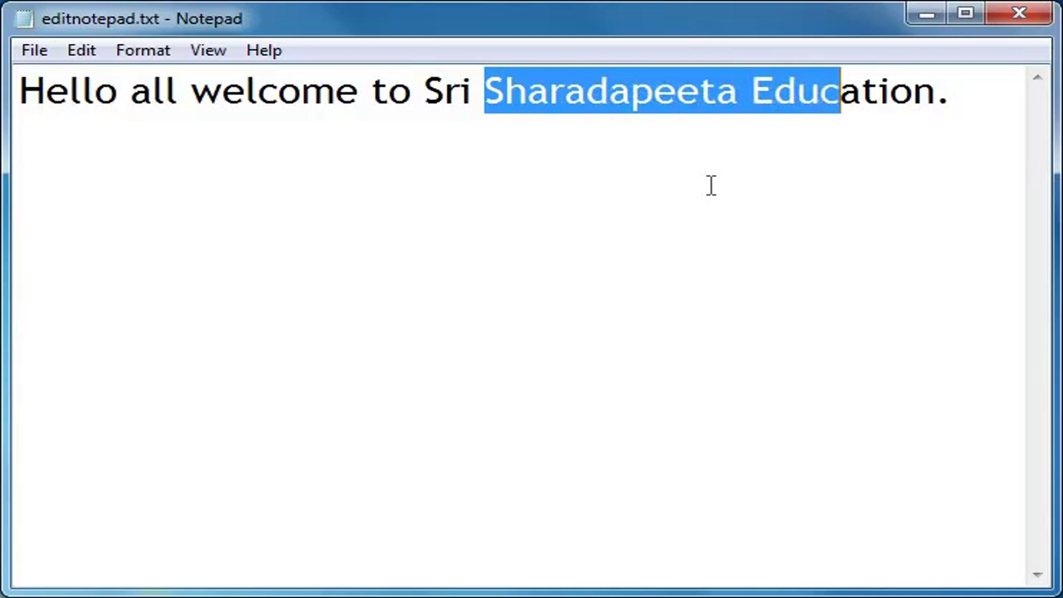
pyautogui.hotkey('shift', 'Right')
pyautogui.hotkey('shift', 'Right')
pyautogui.hotkey('shift', 'Right')
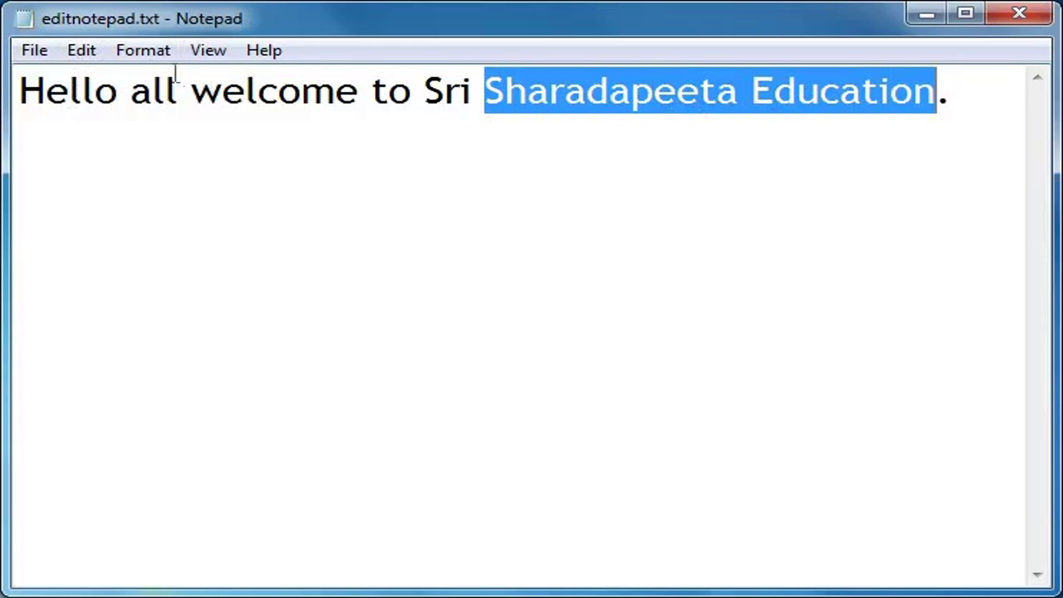
# Step: Copy 'Sharadapeeta Education' with Edit > Copy and place the cursor on the blank line below
pyautogui.click(93, 53)
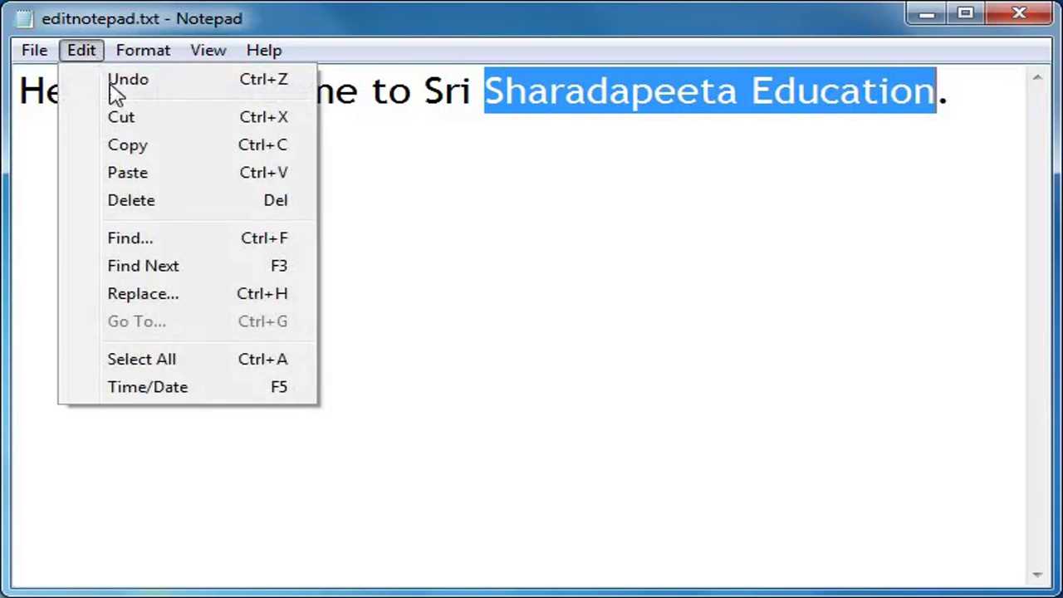
pyautogui.click(131, 148)
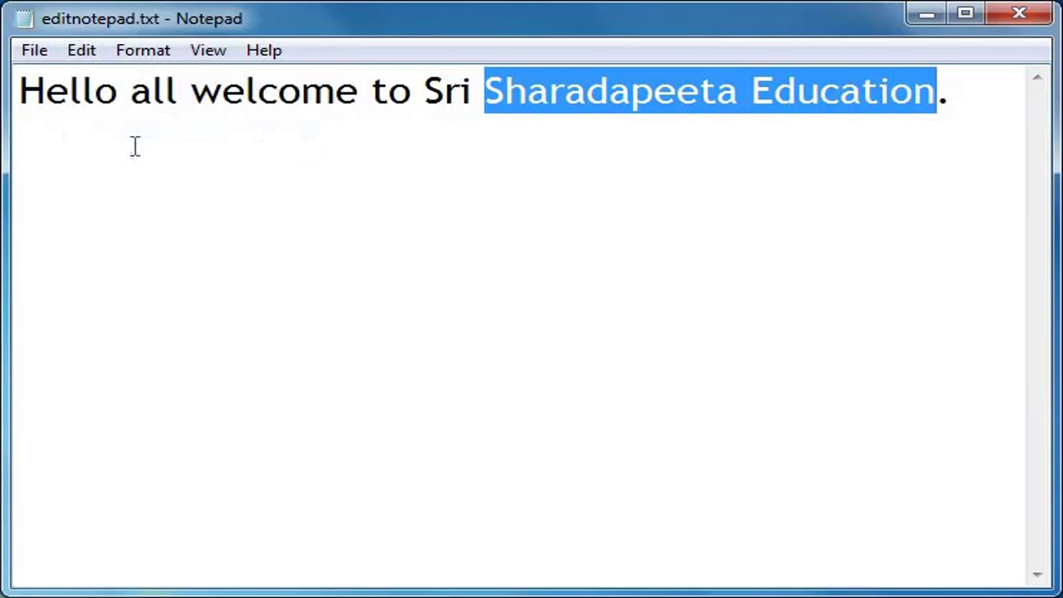
pyautogui.click(29, 242)
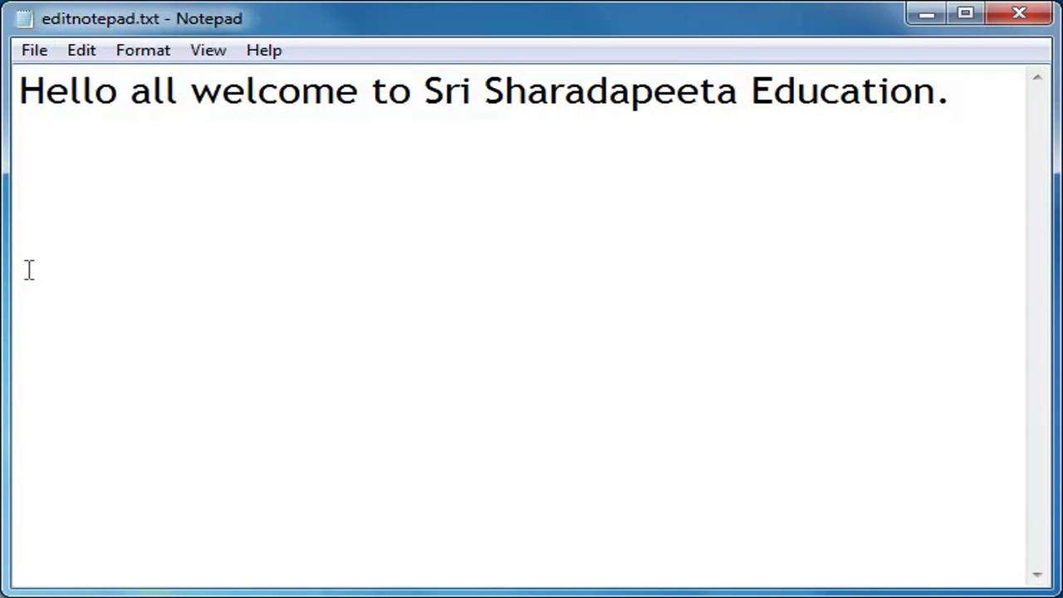
# Step: Paste 'Sharadapeeta Education' on the blank line with Edit > Paste
pyautogui.click(83, 52)
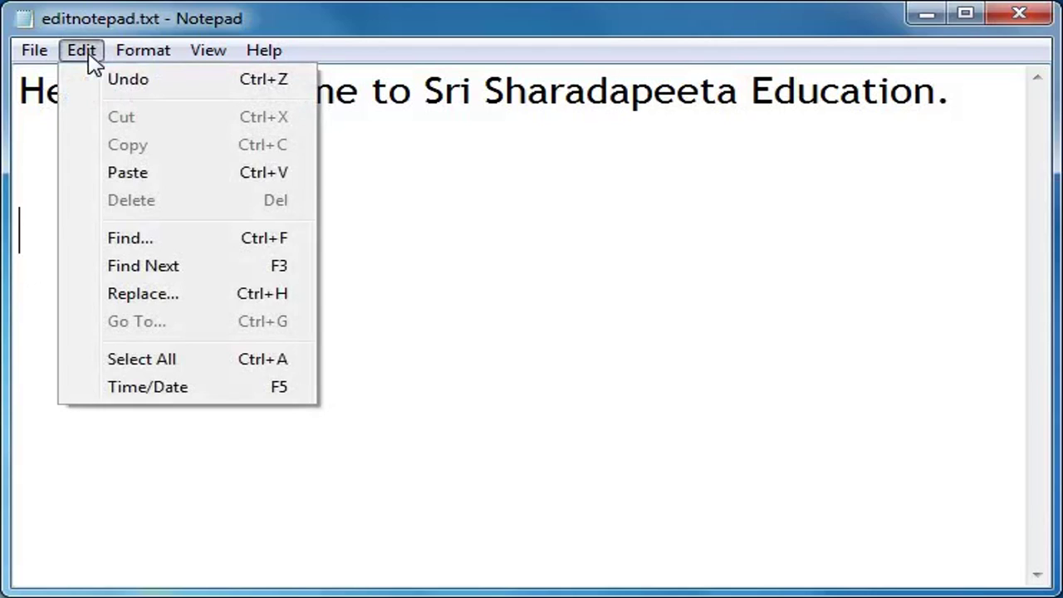
pyautogui.click(139, 179)
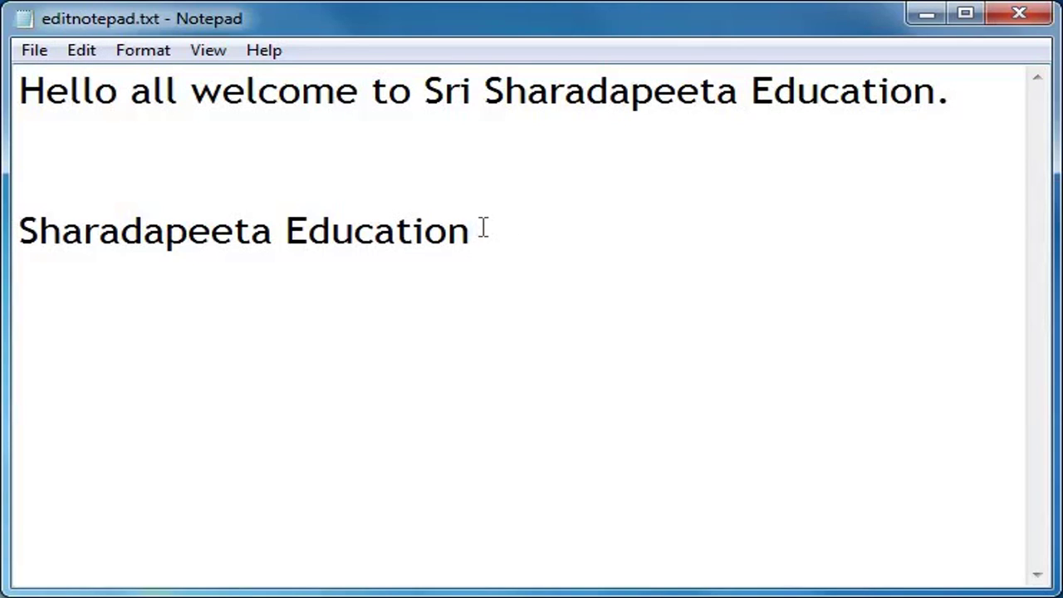
# Step: Select the pasted 'Sharadapeeta Education' line and remove it with Edit > Delete
pyautogui.hotkey('shift', 'Left')
pyautogui.hotkey('shift', 'Left')
pyautogui.hotkey('shift', 'Left')
pyautogui.hotkey('shift', 'Left')
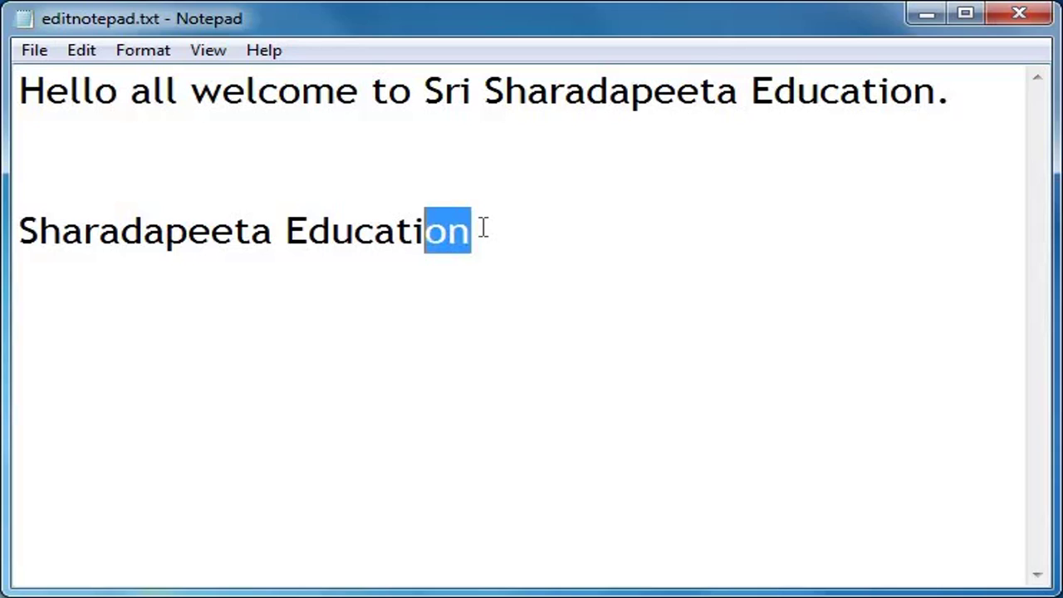
pyautogui.hotkey('shift', 'Left')
pyautogui.hotkey('shift', 'Left')
pyautogui.hotkey('shift', 'Left')
pyautogui.hotkey('shift', 'Left')
pyautogui.hotkey('shift', 'Left')
pyautogui.hotkey('shift', 'Left')
pyautogui.hotkey('shift', 'Left')
pyautogui.hotkey('shift', 'Left')
pyautogui.hotkey('shift', 'Left')
pyautogui.hotkey('shift', 'Left')
pyautogui.hotkey('shift', 'Left')
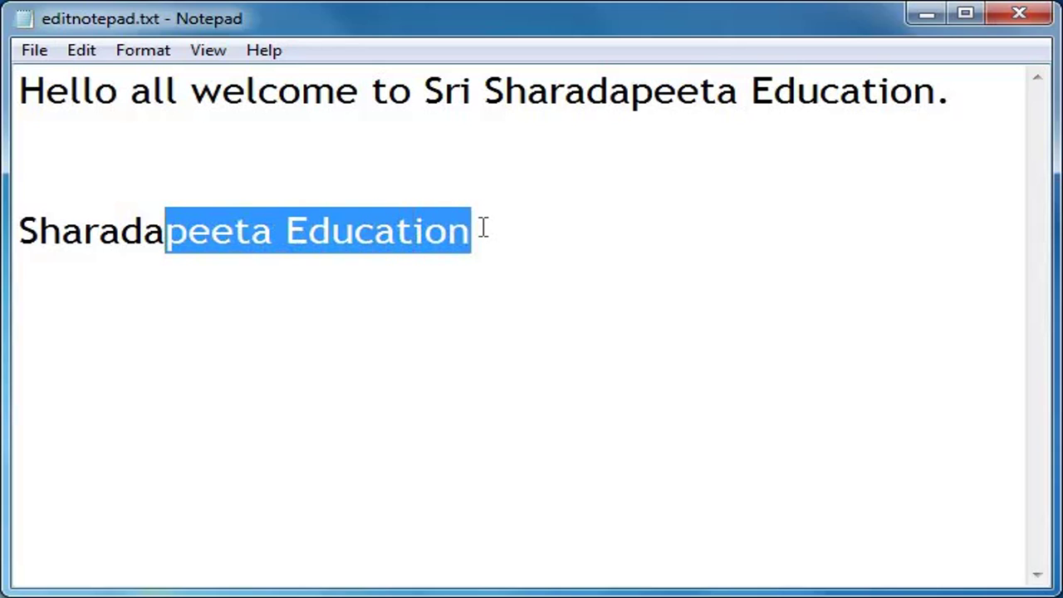
pyautogui.hotkey('shift', 'Left')
pyautogui.hotkey('shift', 'Left')
pyautogui.hotkey('shift', 'Left')
pyautogui.hotkey('shift', 'Left')
pyautogui.hotkey('shift', 'Left')
pyautogui.hotkey('shift', 'Left')
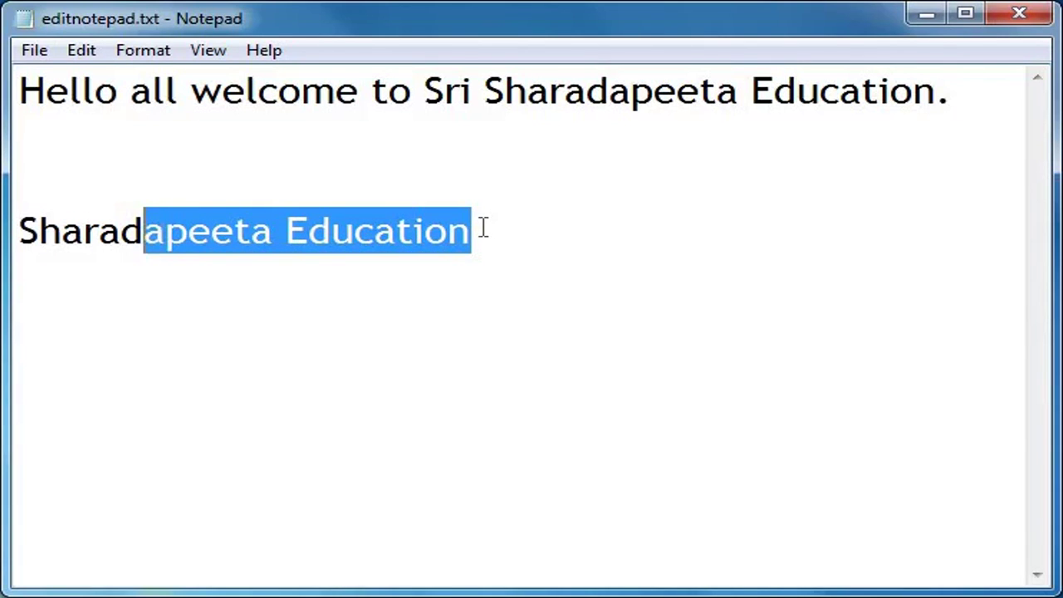
pyautogui.hotkey('shift', 'Left')
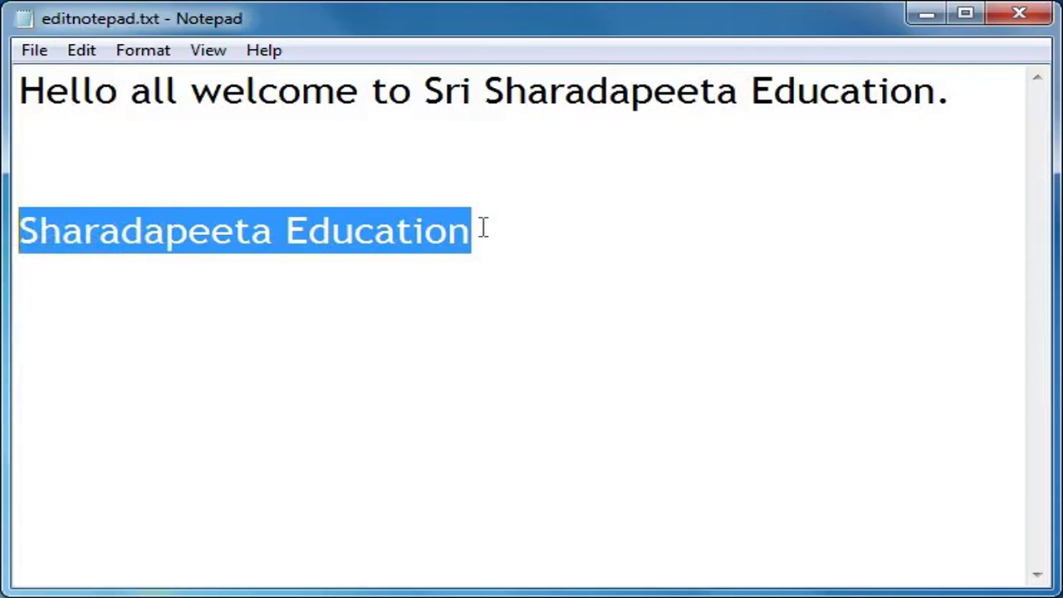
pyautogui.click(82, 52)
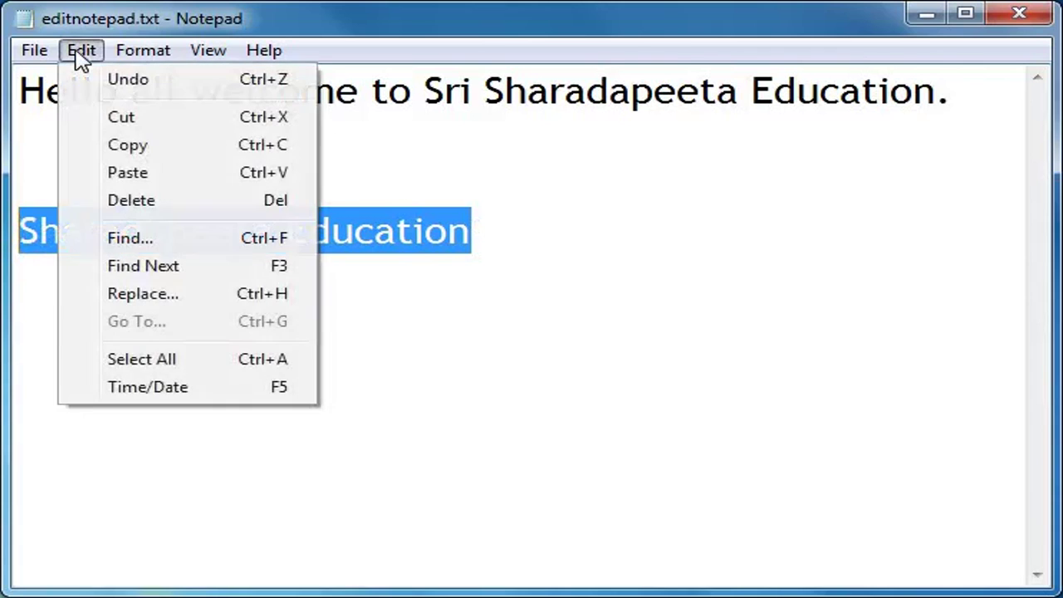
pyautogui.click(131, 201)
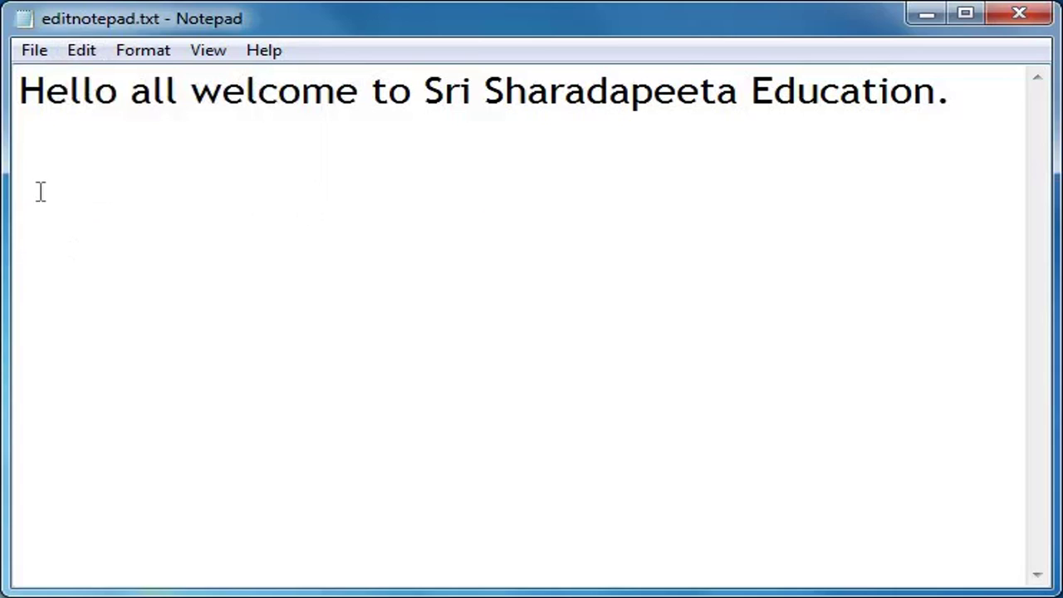
# Step: Restore the deleted 'Sharadapeeta Education' line with Edit > Undo
pyautogui.click(83, 53)
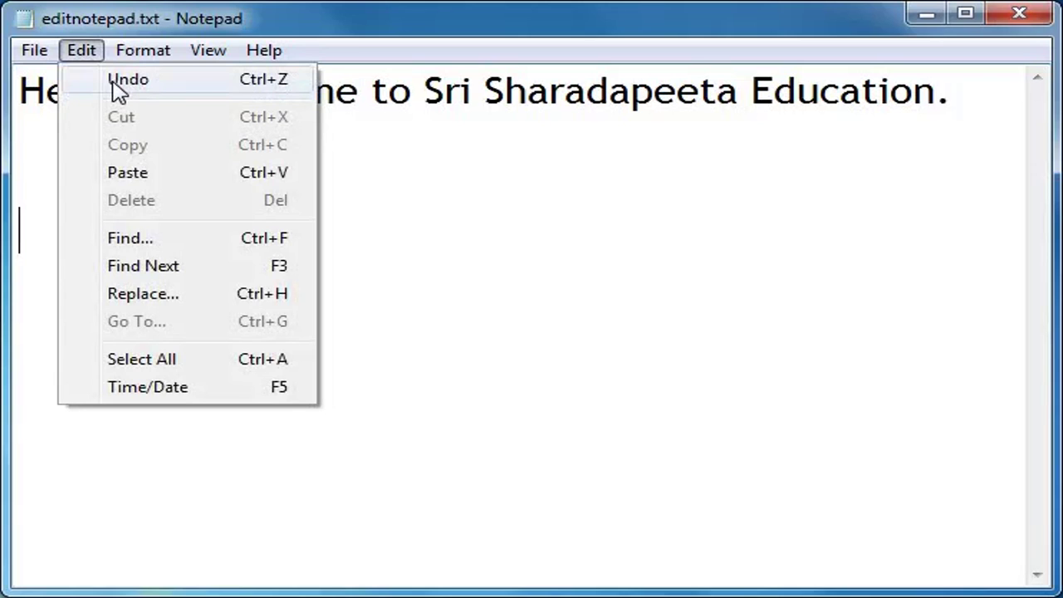
pyautogui.click(120, 79)
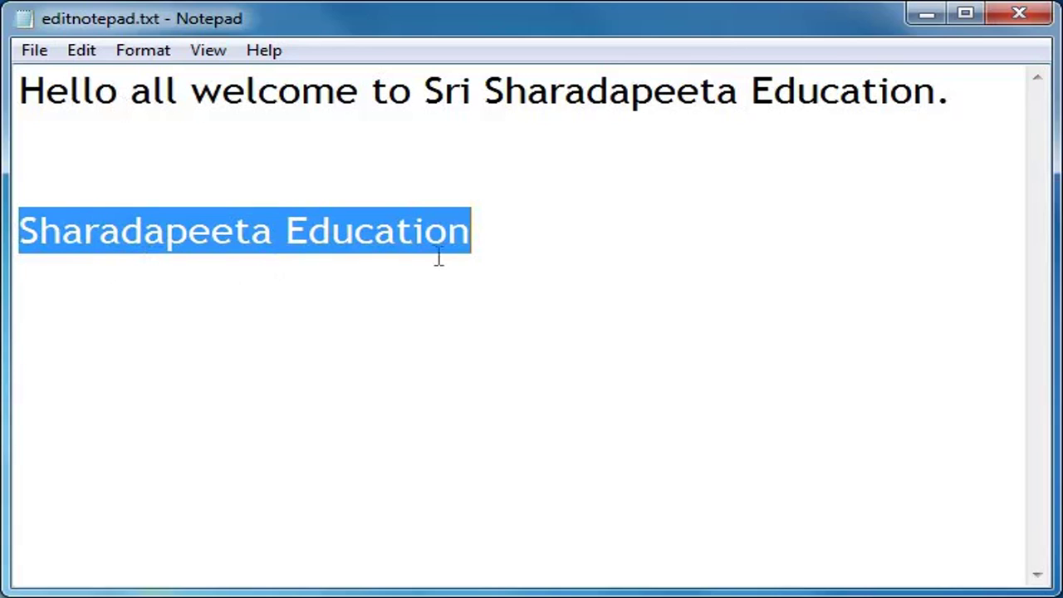
# Step: Cut the 'Sharadapeeta Education' line with Edit > Cut and check the greyed Edit commands
pyautogui.click(79, 53)
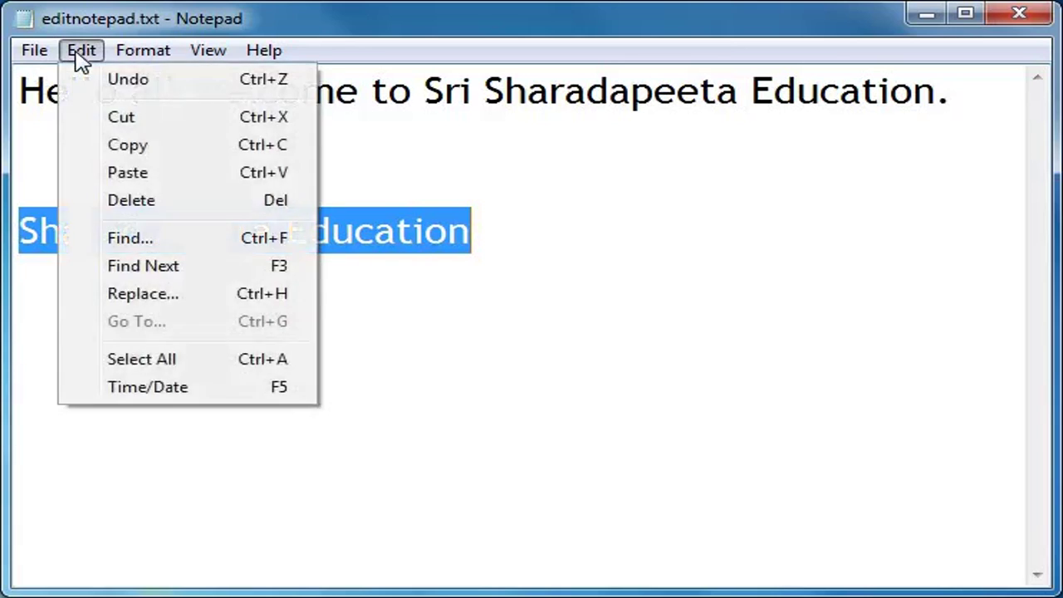
pyautogui.click(121, 125)
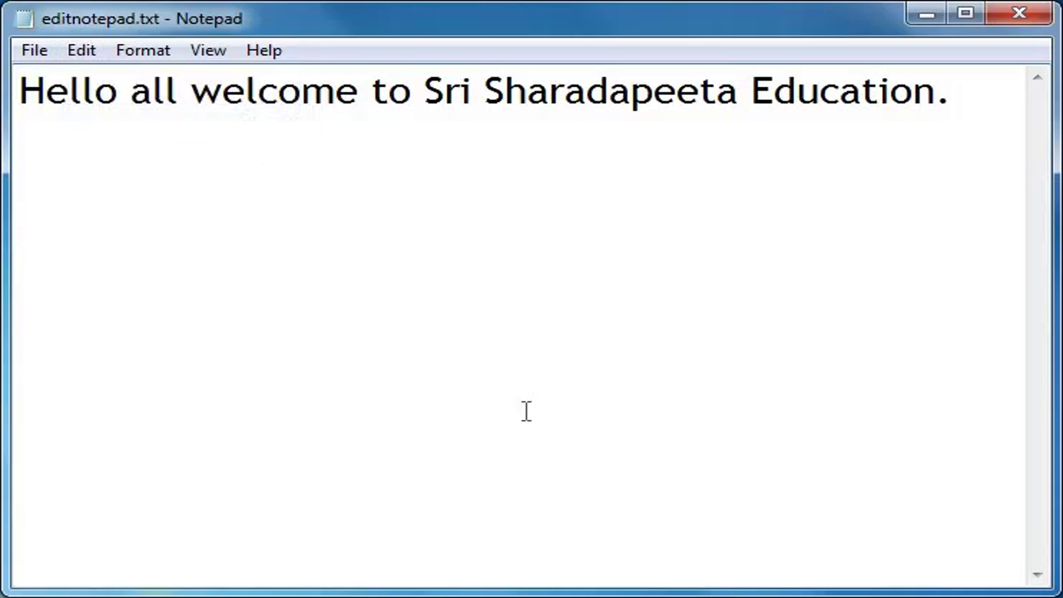
pyautogui.click(82, 54)
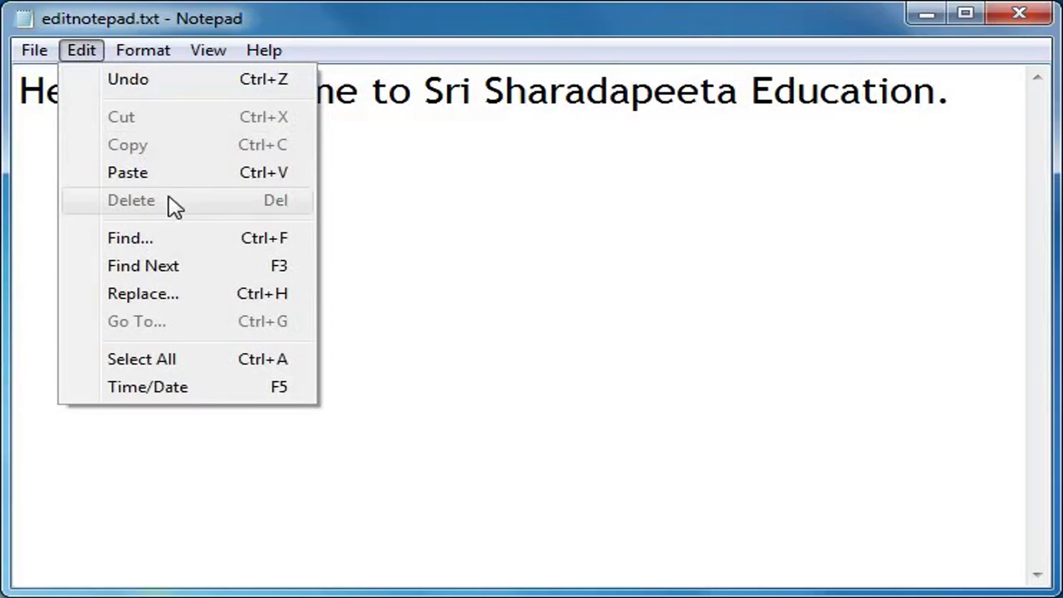